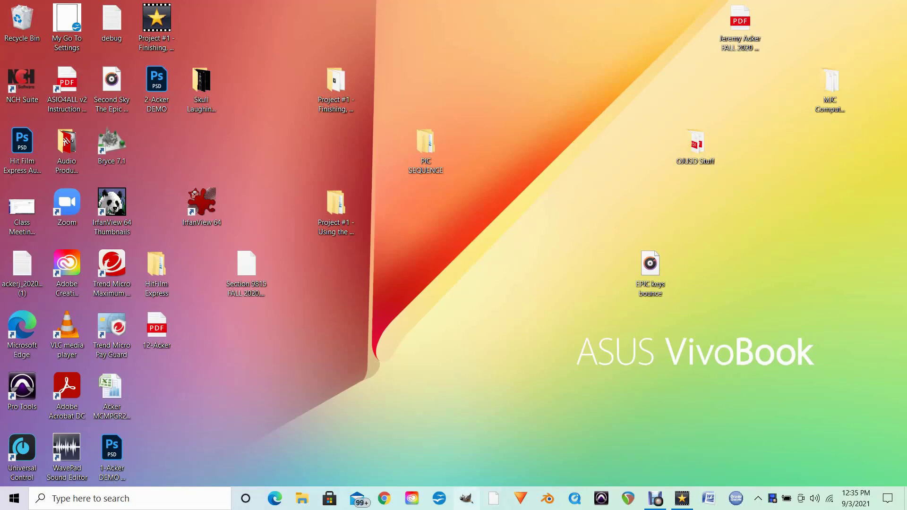
- Open GIMP and create a new blank image 540 px wide and 720 px high
click(466, 499)
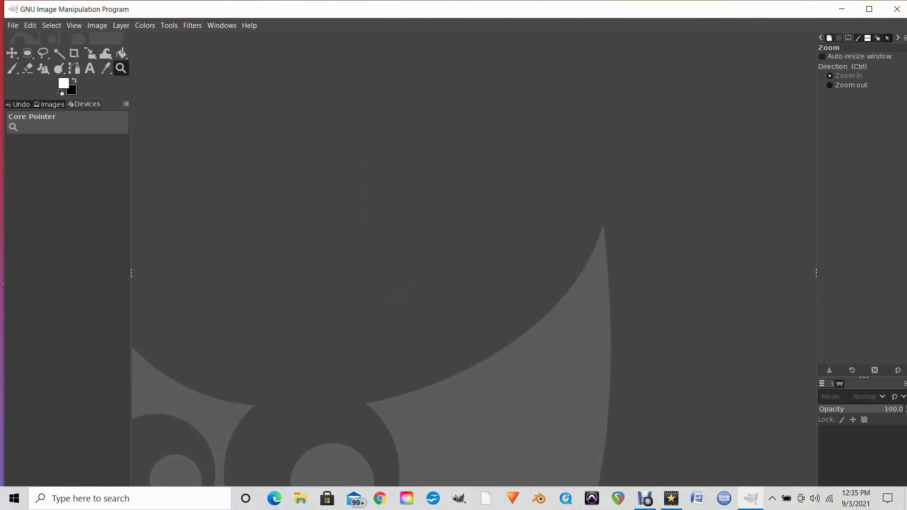
key(ctrl+n)
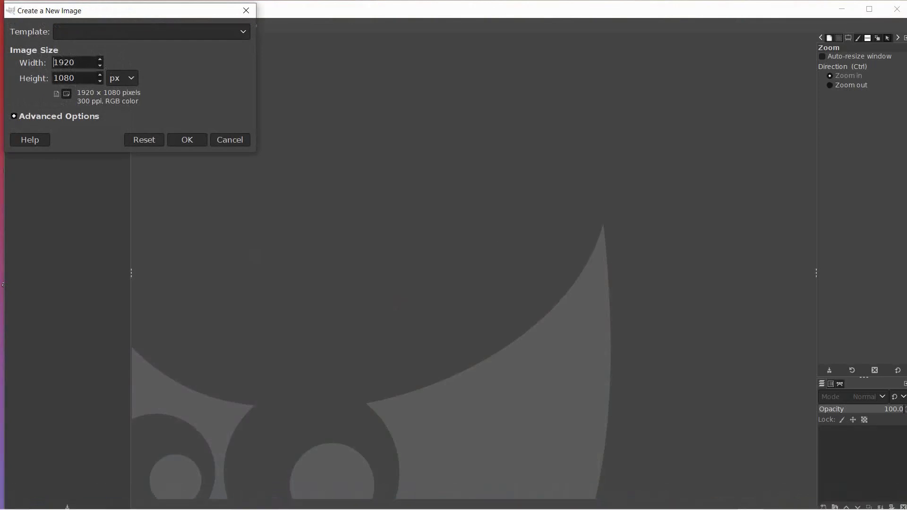
key(ctrl+a)
text(540)
key(Tab)
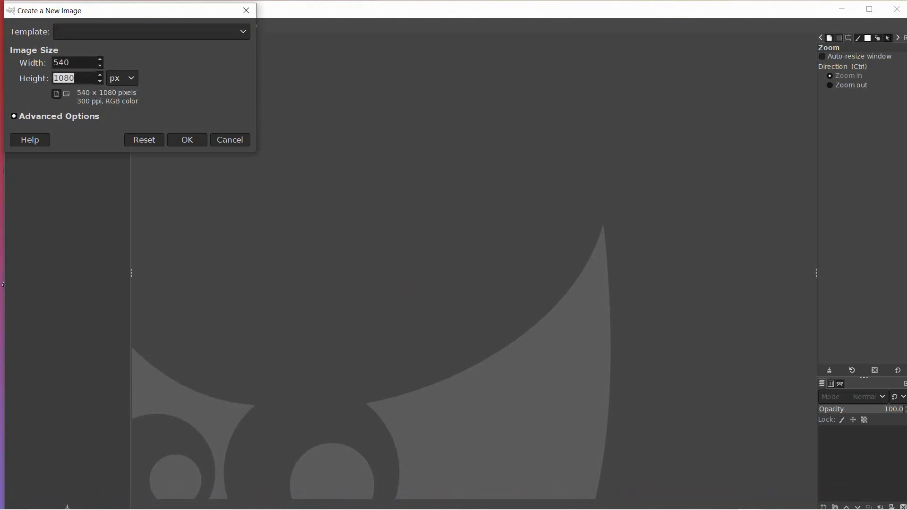
text(720)
key(Return)
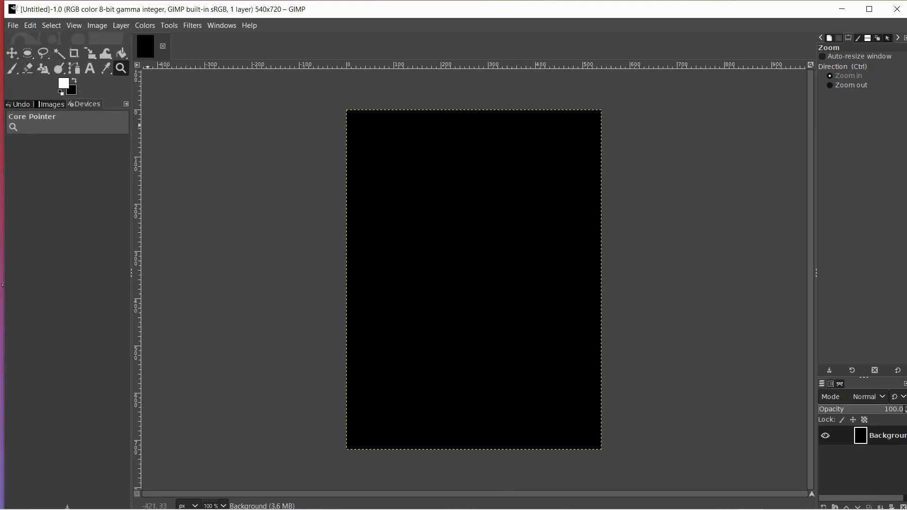
- Fill the canvas background with white (ffffff) using the Bucket Fill tool
click(64, 84)
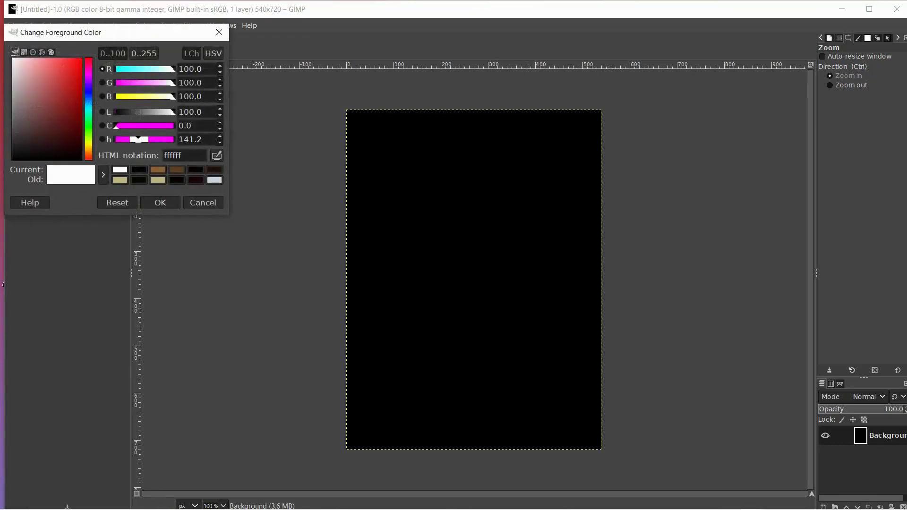
click(160, 202)
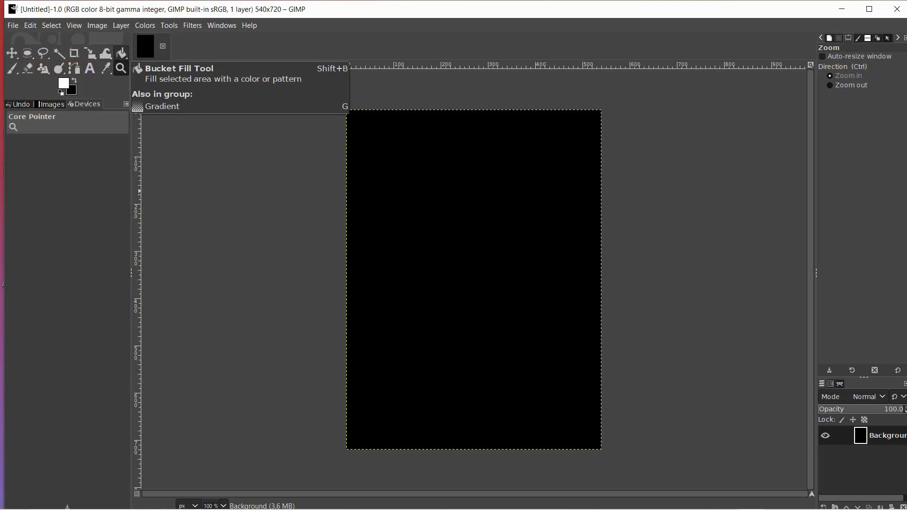
click(122, 52)
click(413, 226)
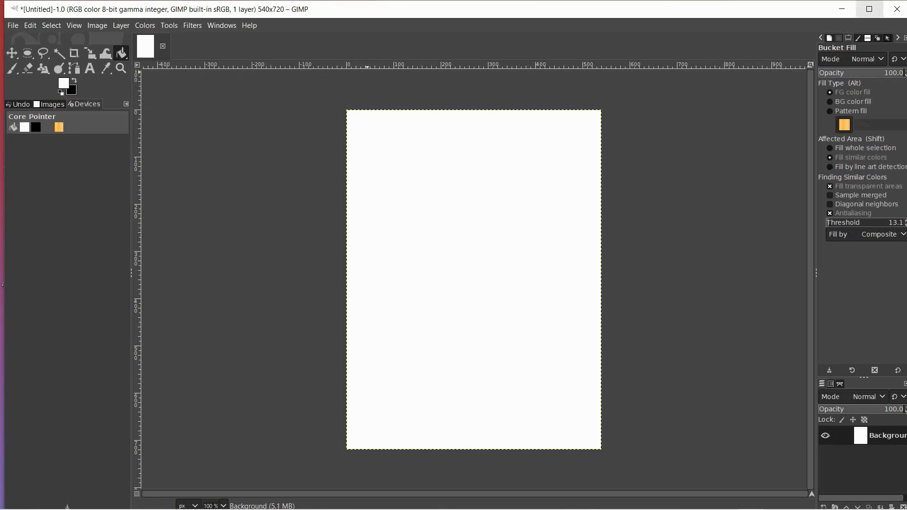
- Arrange the GIMP window so the desktop is reachable, and open the MJC Computer Graphics folder beside it
click(869, 9)
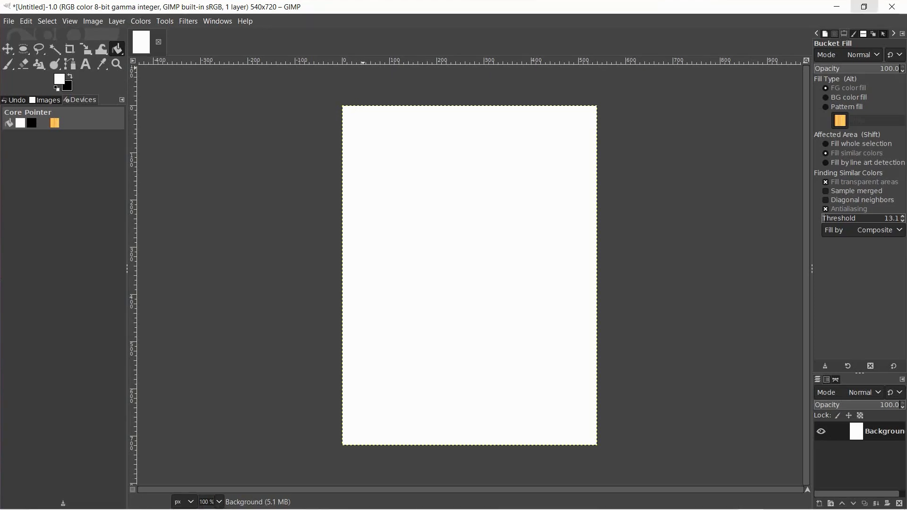
click(864, 7)
drag(558, 9, 625, 19)
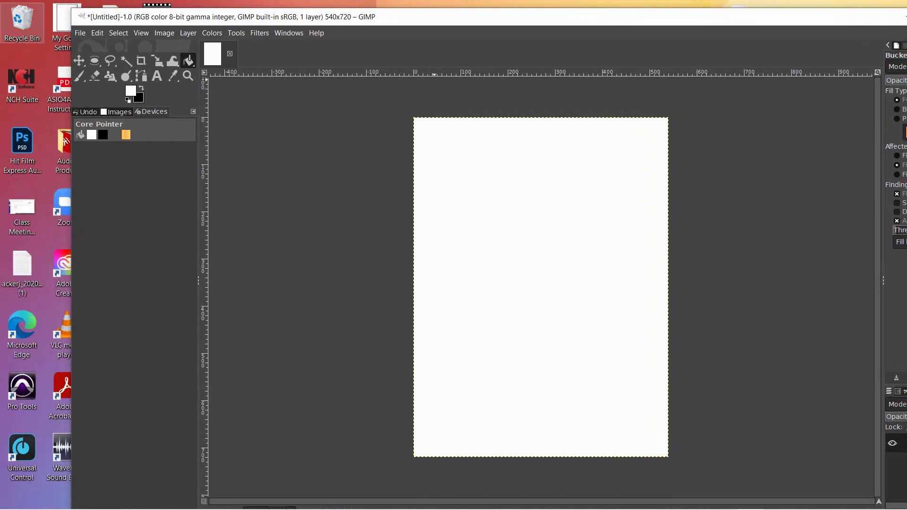
drag(71, 10, 341, 75)
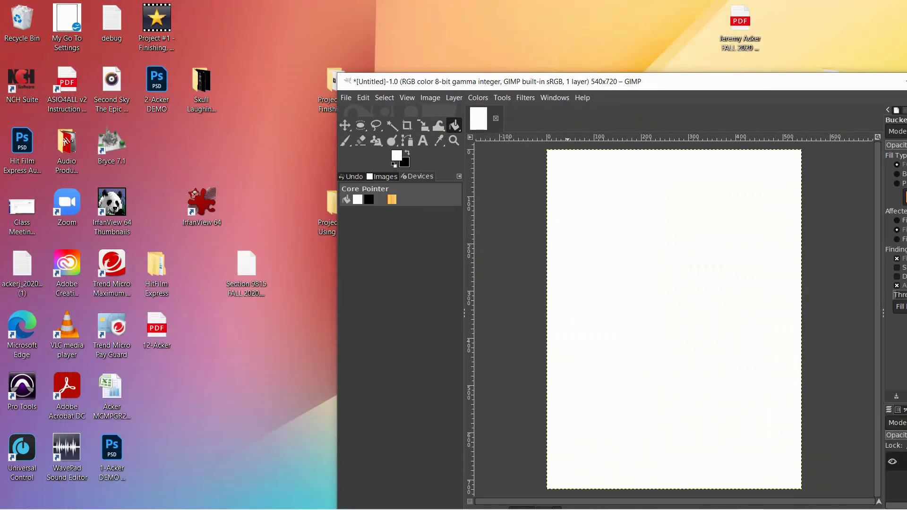
drag(471, 85, 259, 43)
double_click(830, 88)
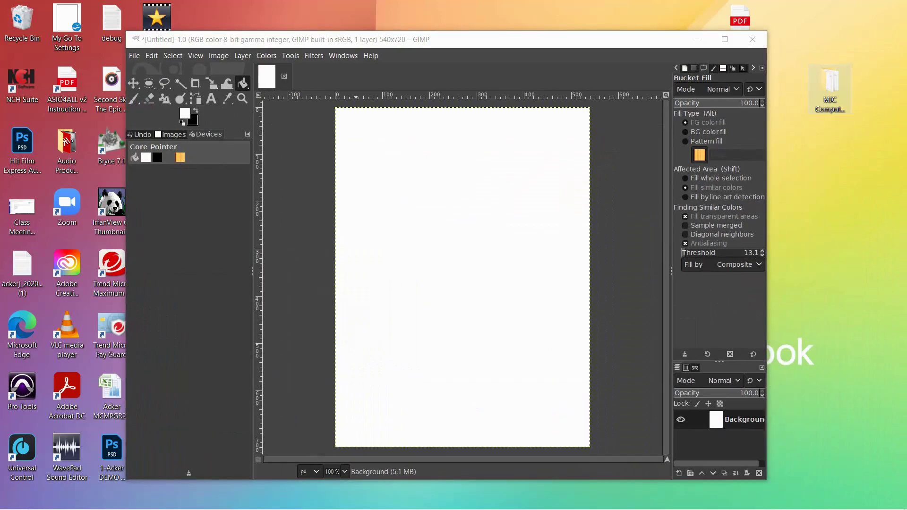
click(864, 7)
drag(647, 76, 803, 76)
drag(517, 42, 360, 41)
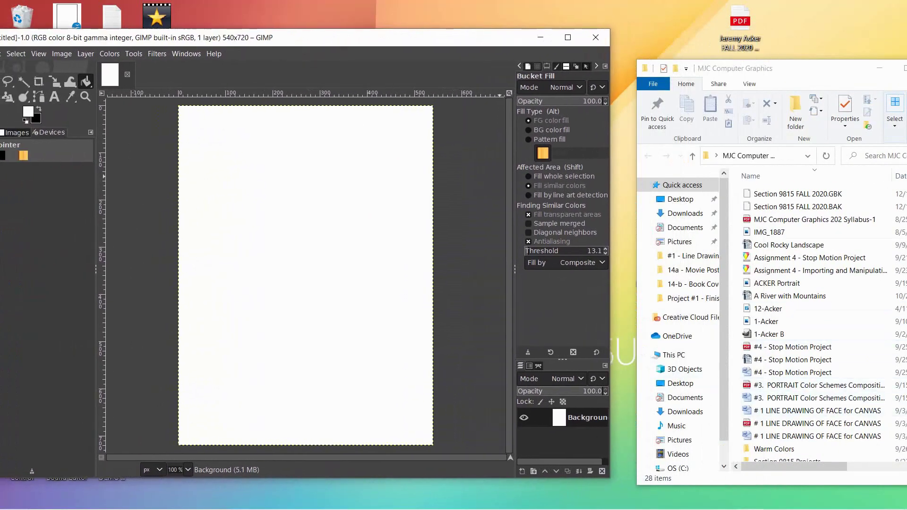
- Find the face line-drawing JPG in the #1 - Line Drawing folder under CMPGR202 Projcts and add it to the canvas as a layer
drag(857, 75, 777, 56)
drag(865, 227, 865, 292)
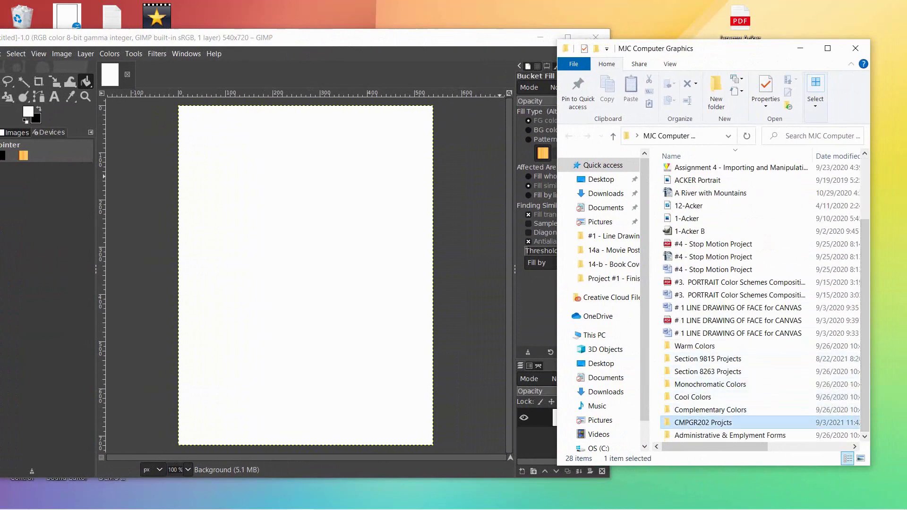
double_click(709, 422)
double_click(714, 174)
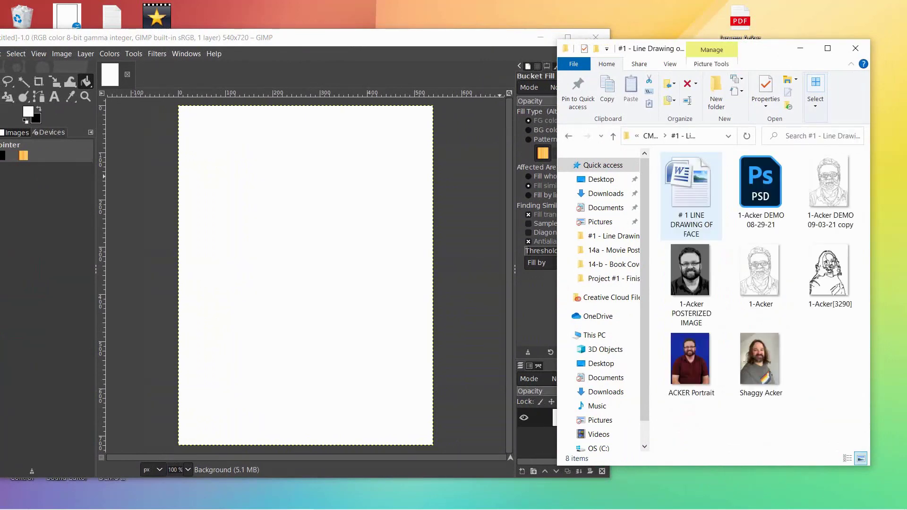
click(760, 277)
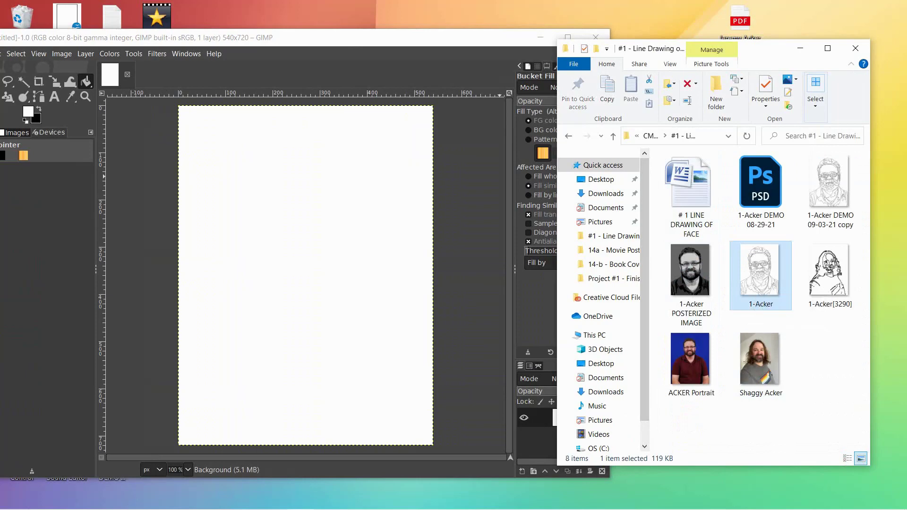
drag(760, 277, 354, 274)
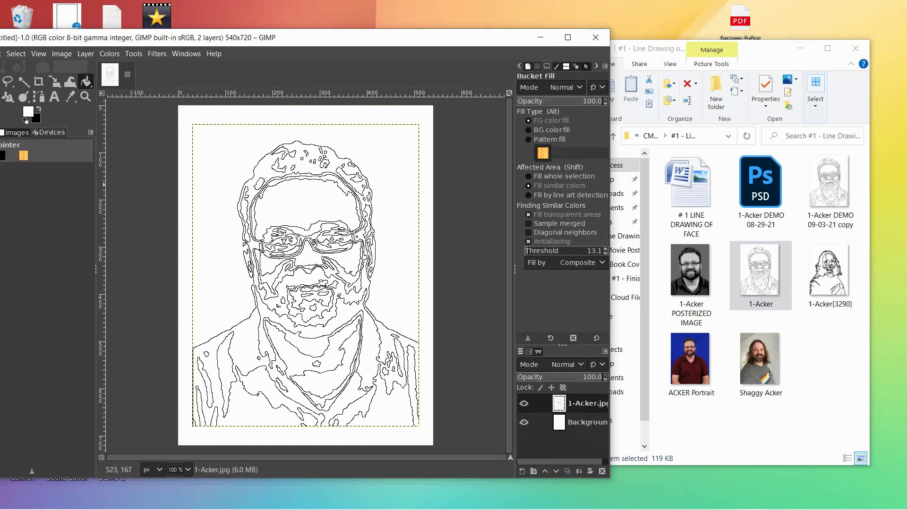
- Move the folder window aside and check the image's scale and canvas size settings, keeping 540 × 720 px
click(766, 48)
drag(765, 48, 866, 75)
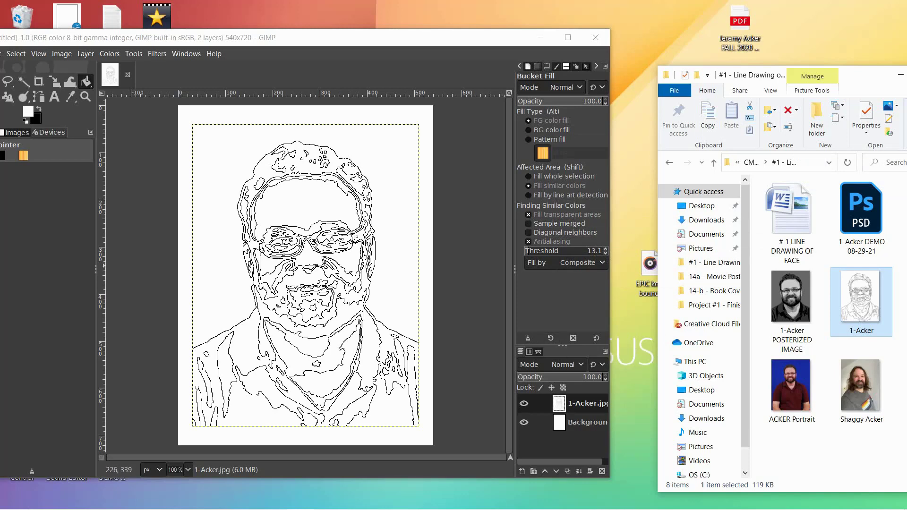
click(61, 54)
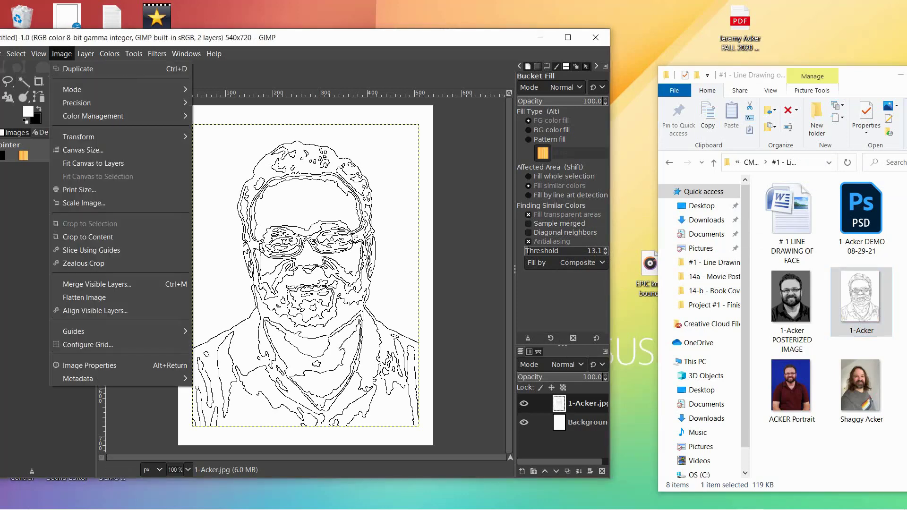
click(84, 203)
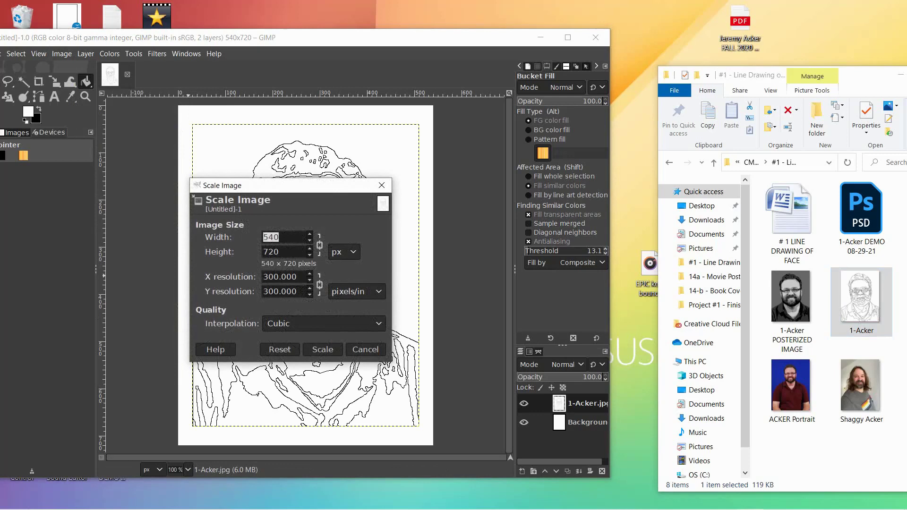
click(323, 349)
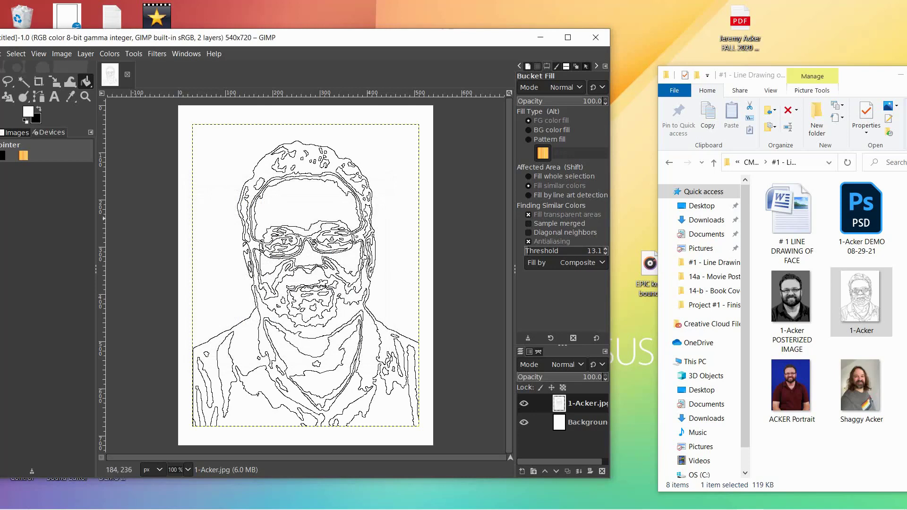
click(62, 54)
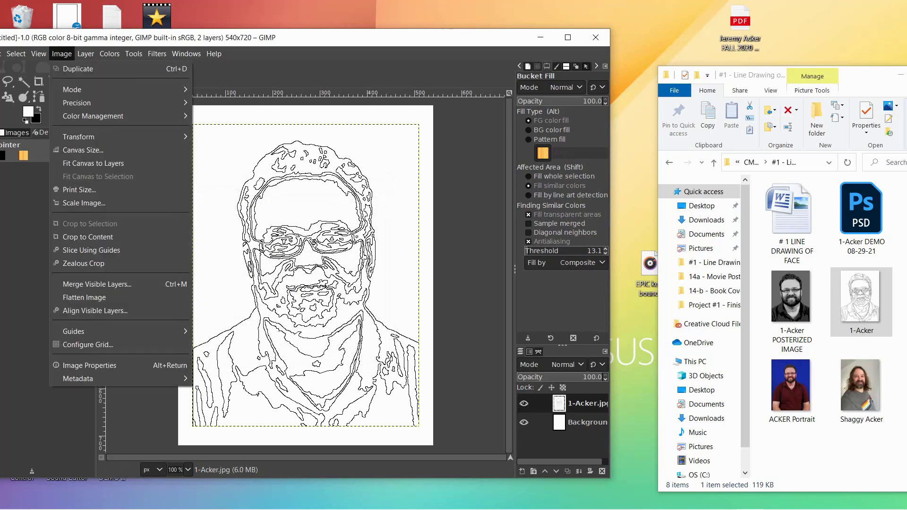
click(83, 149)
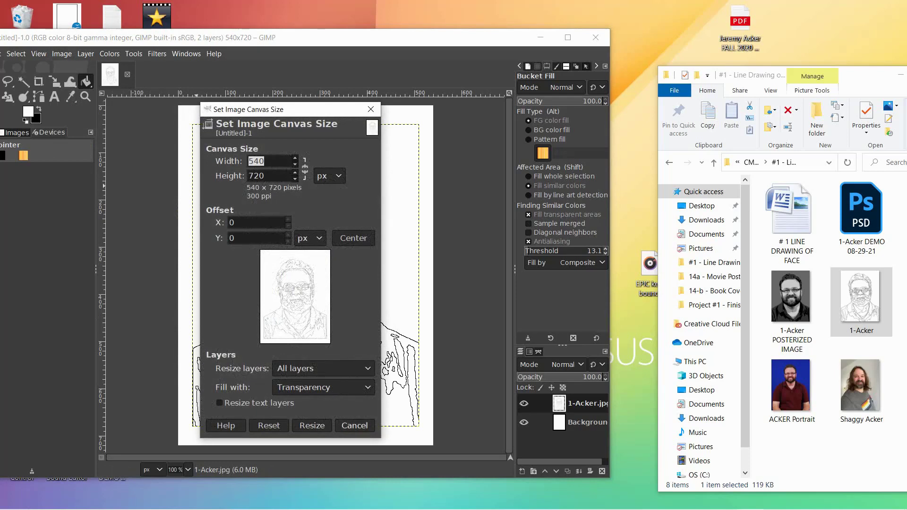
click(355, 426)
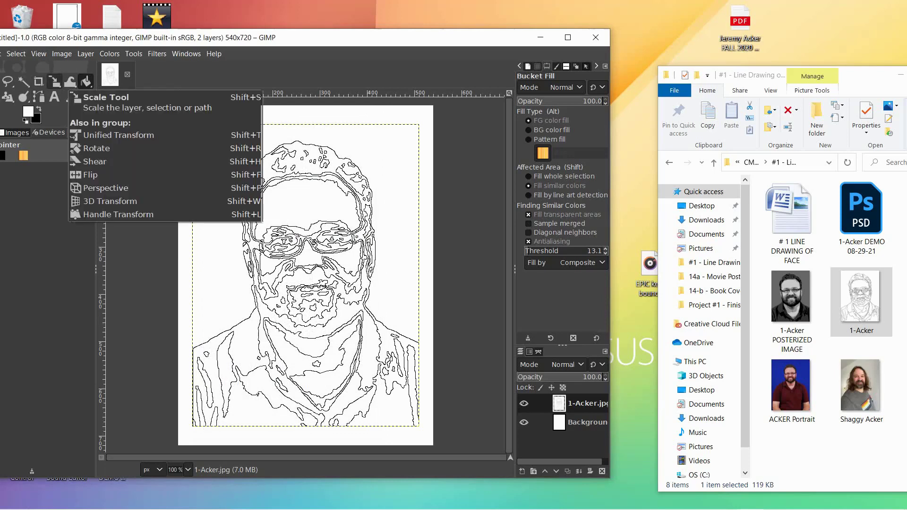
- Scale the line-drawing layer proportionally to about 542 × 723 px so it fills the whole canvas
click(54, 82)
drag(131, 40, 257, 34)
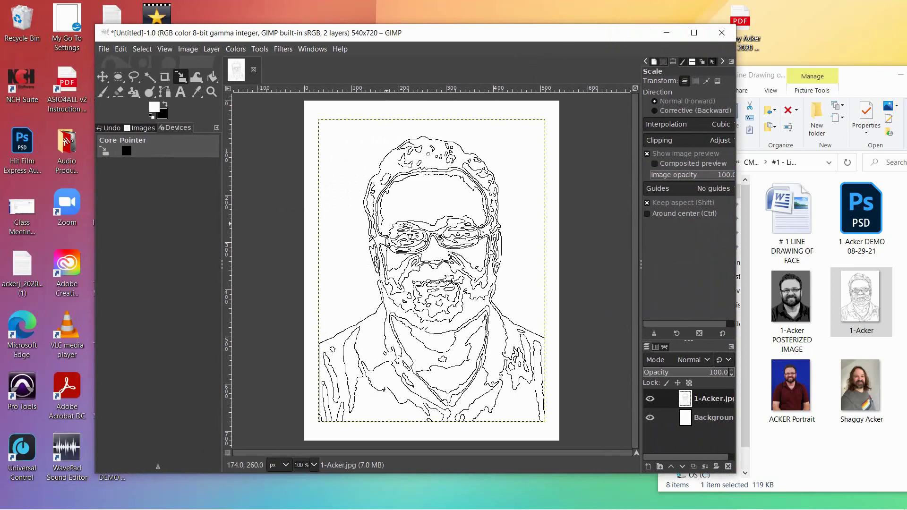
click(339, 132)
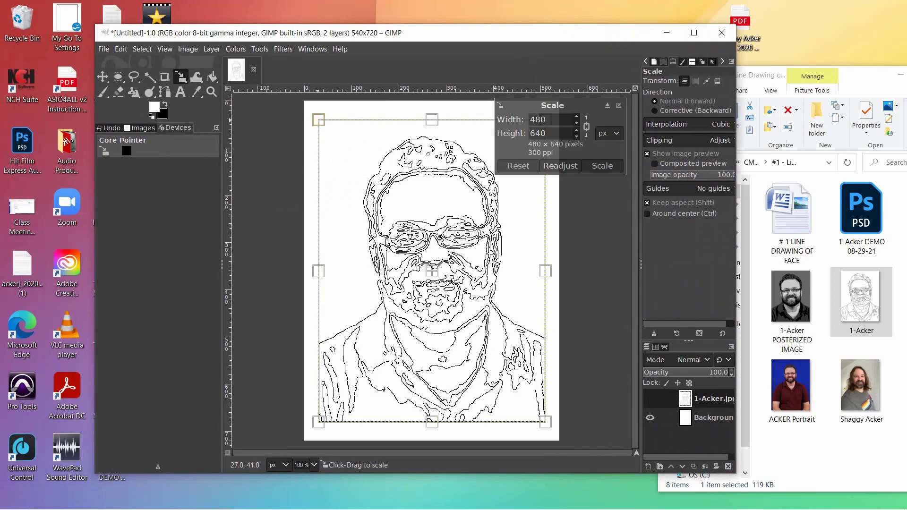
drag(319, 120, 303, 101)
key(shift)
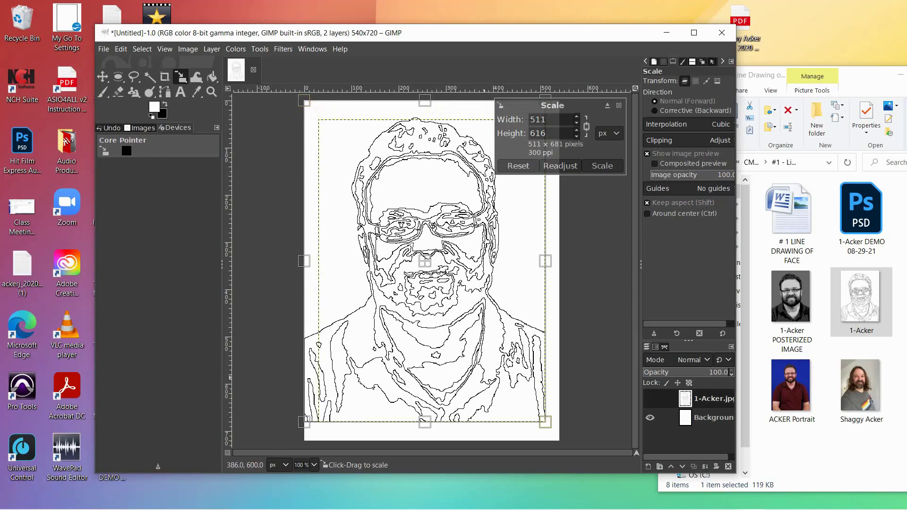
drag(548, 425, 561, 442)
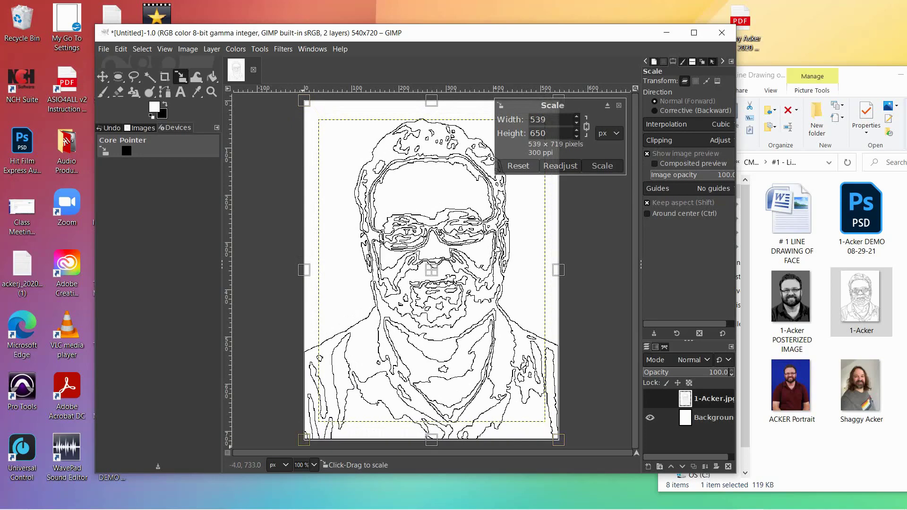
drag(303, 439, 302, 440)
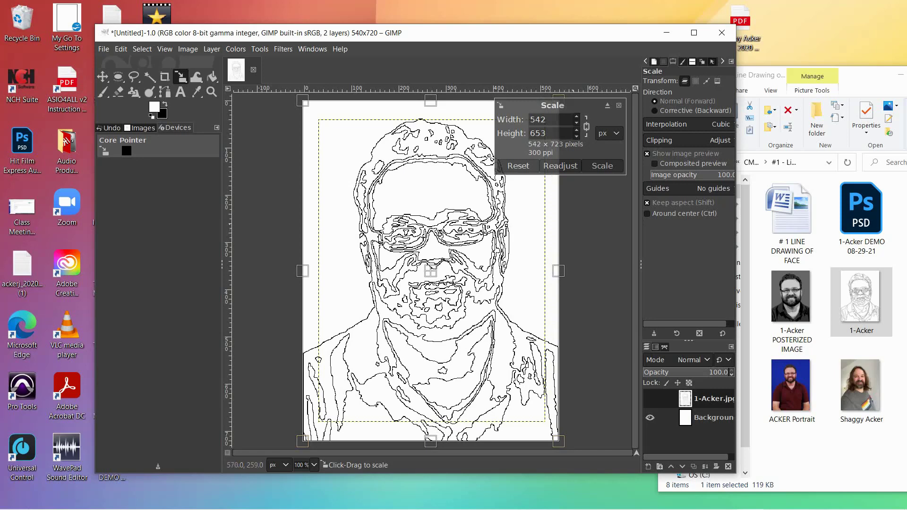
click(601, 166)
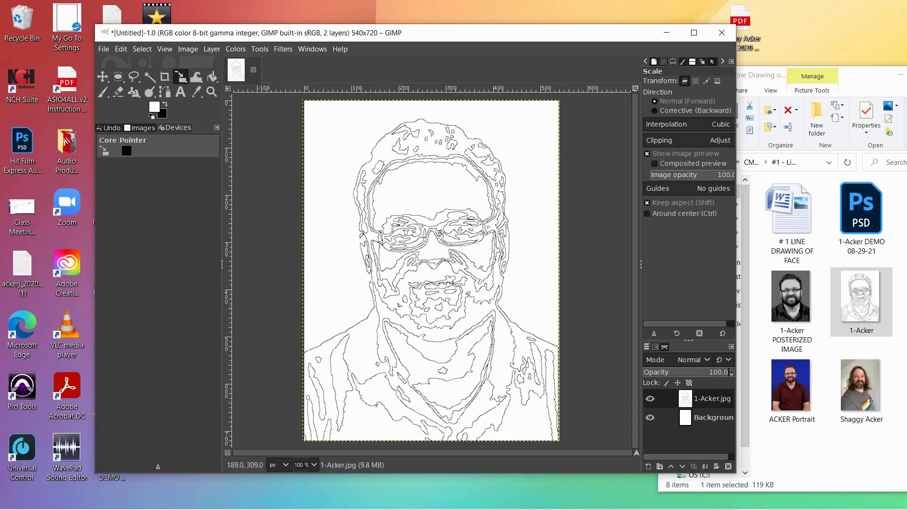
- Check the canvas size settings again and leave them without applying a resize
key(alt+i)
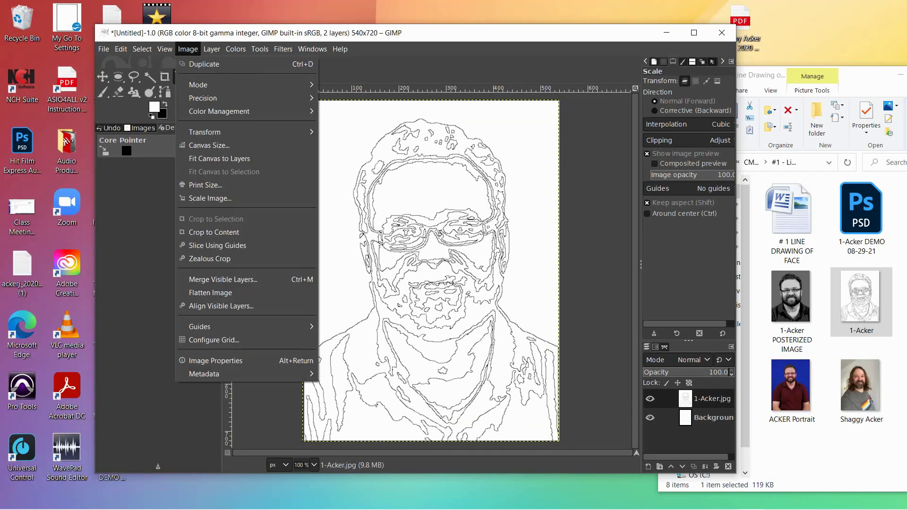
key(Return)
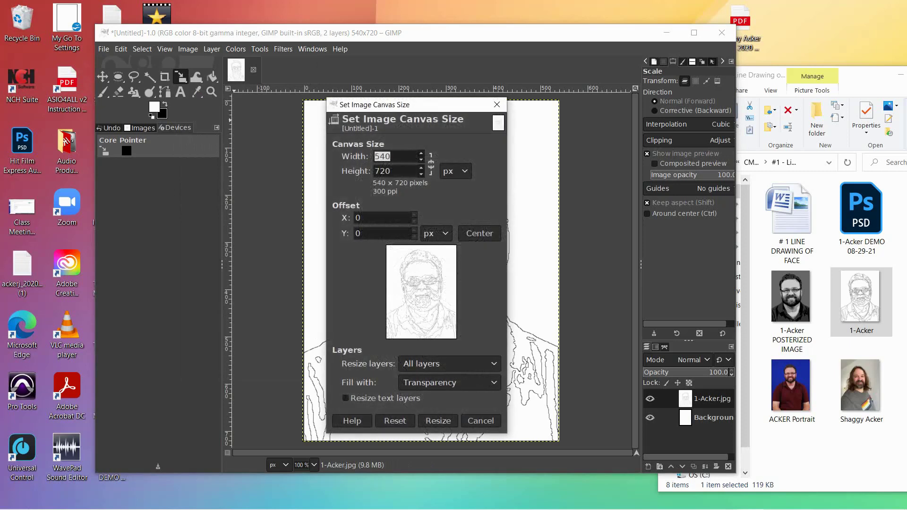
click(480, 421)
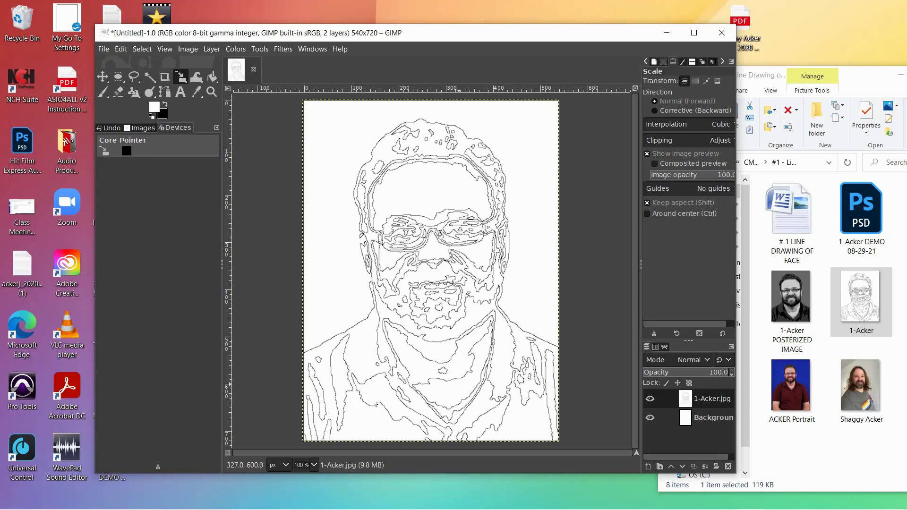
- Bring the project folder window fully into view and add the POSTERIZED IMAGE portrait file to the canvas as a layer
click(854, 82)
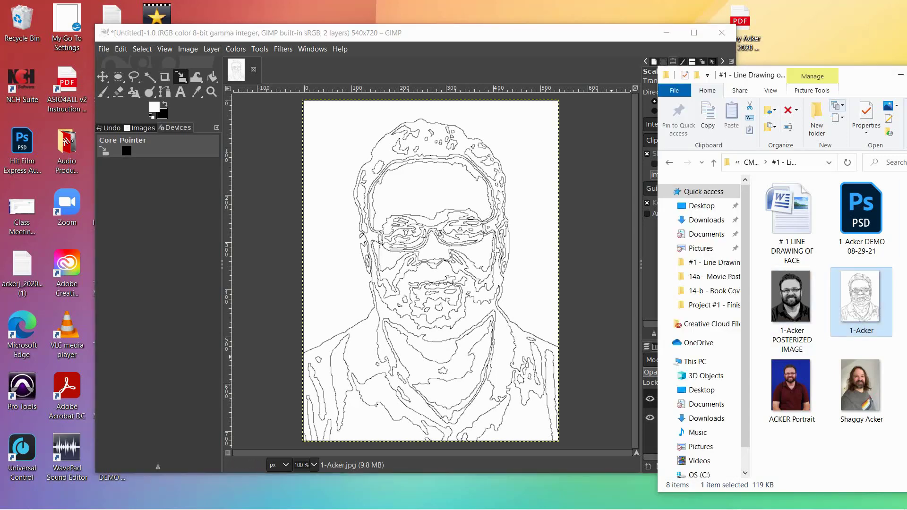
drag(853, 83, 772, 108)
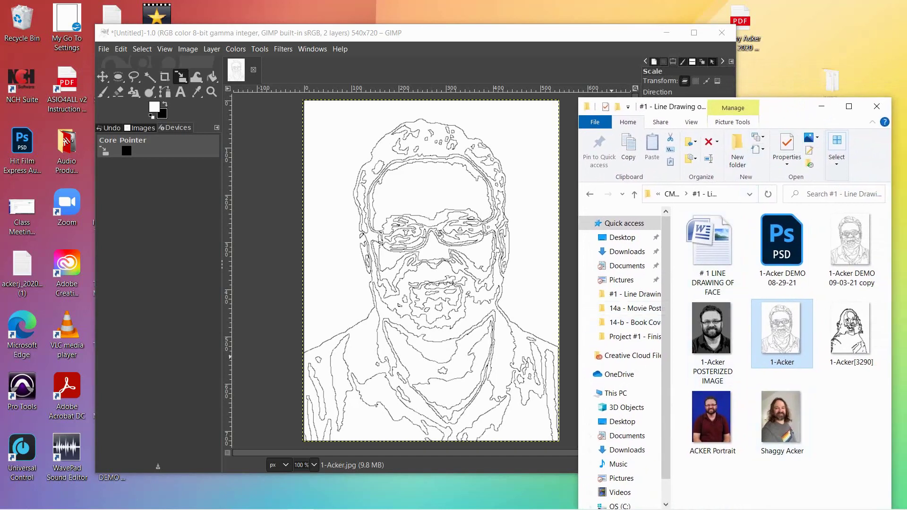
drag(789, 120, 817, 65)
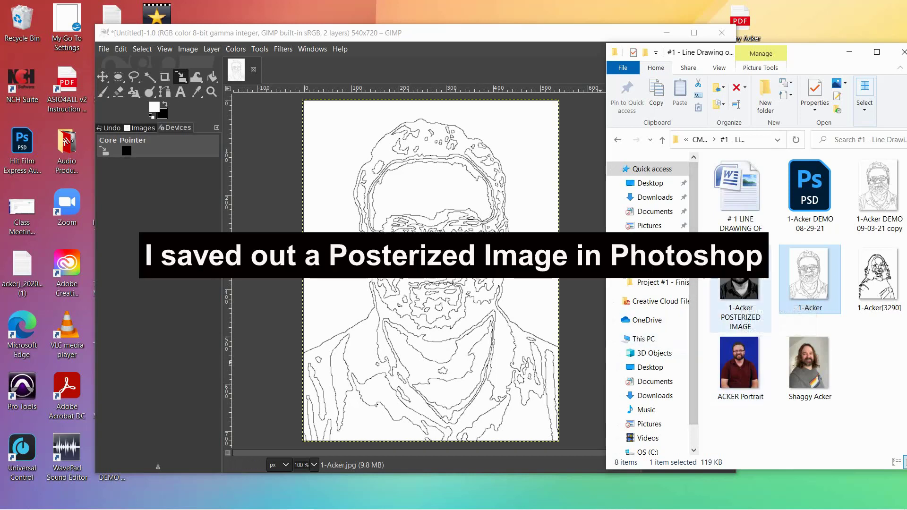
drag(741, 281, 454, 260)
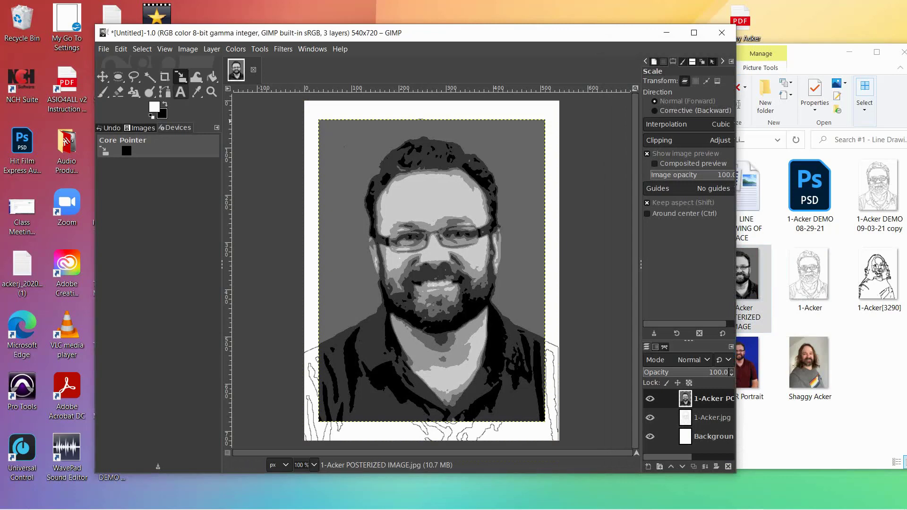
- Scale the posterized portrait layer proportionally to 540 × 720 px so it fills the whole canvas
click(351, 222)
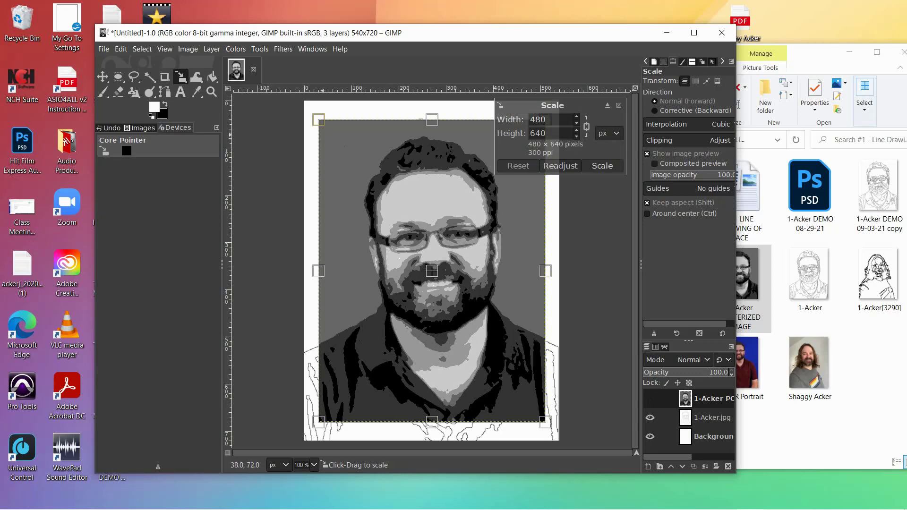
drag(315, 114, 297, 100)
drag(544, 421, 557, 444)
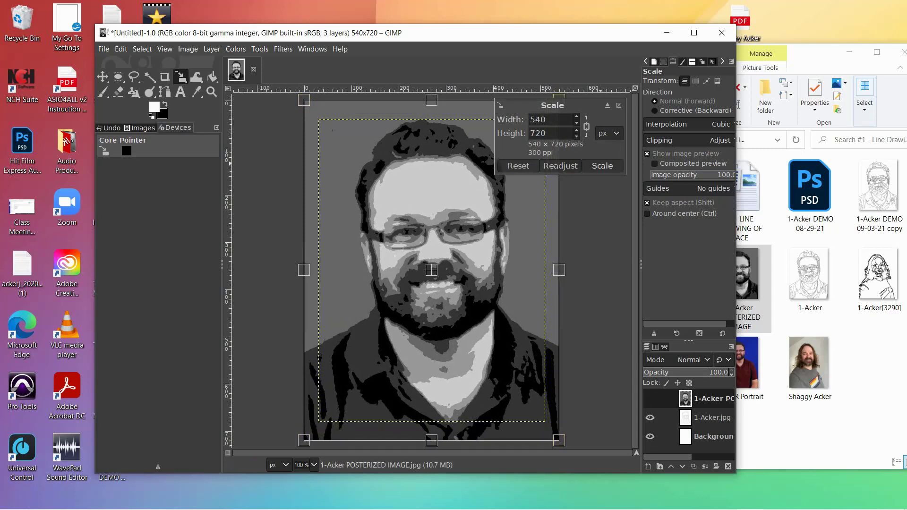
click(601, 165)
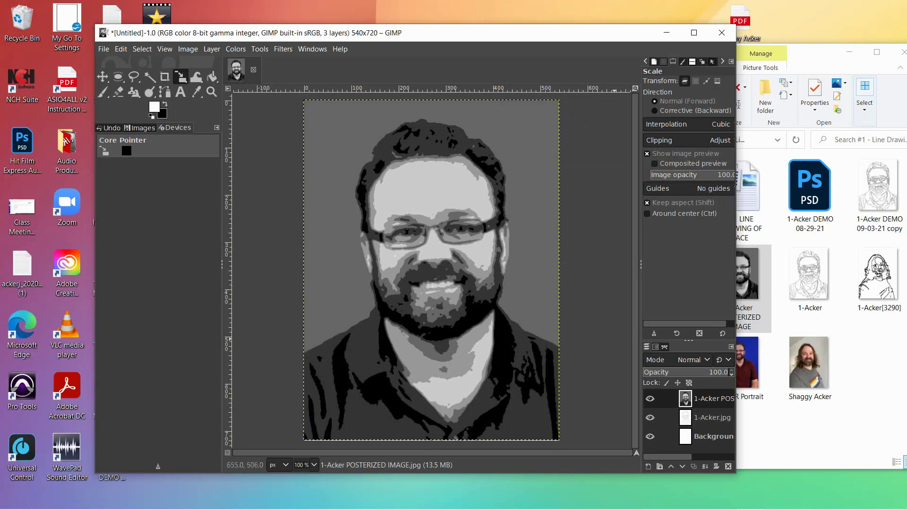
- Maximize the editor window and move the line-drawing layer above the posterized portrait layer
drag(607, 32, 536, 23)
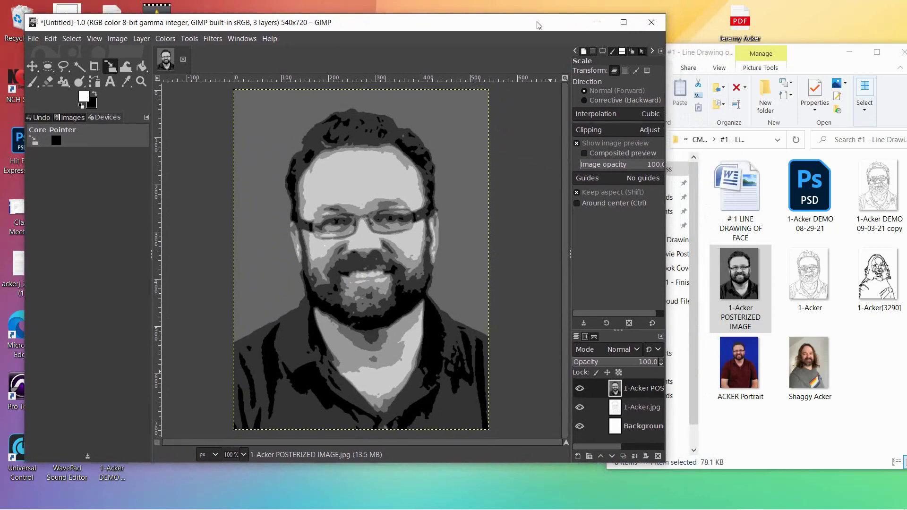
click(624, 22)
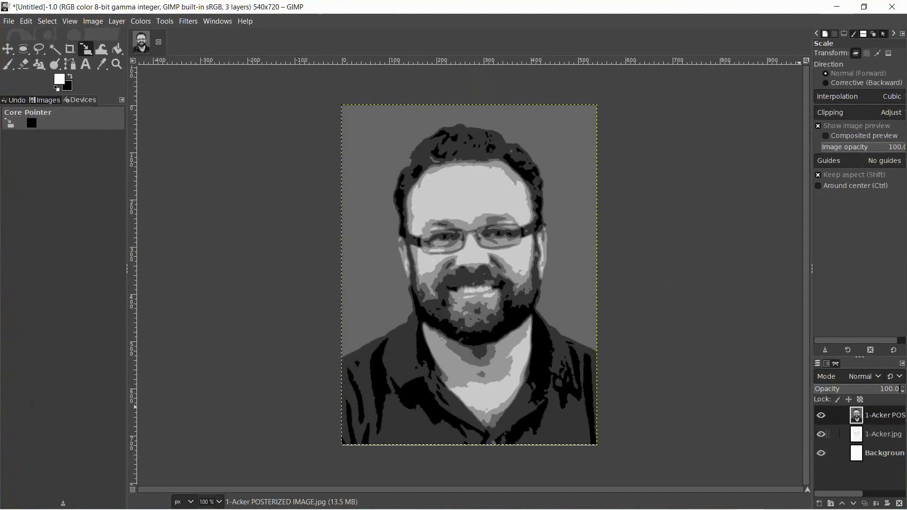
drag(879, 434, 874, 415)
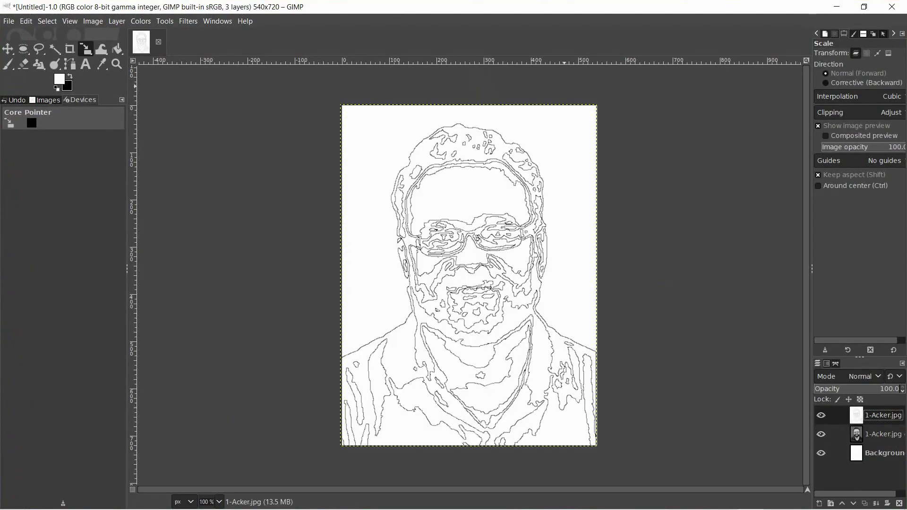
- Restore the smaller window and switch the line-drawing layer's visibility off and on to compare it with the posterized portrait
key(super+Down)
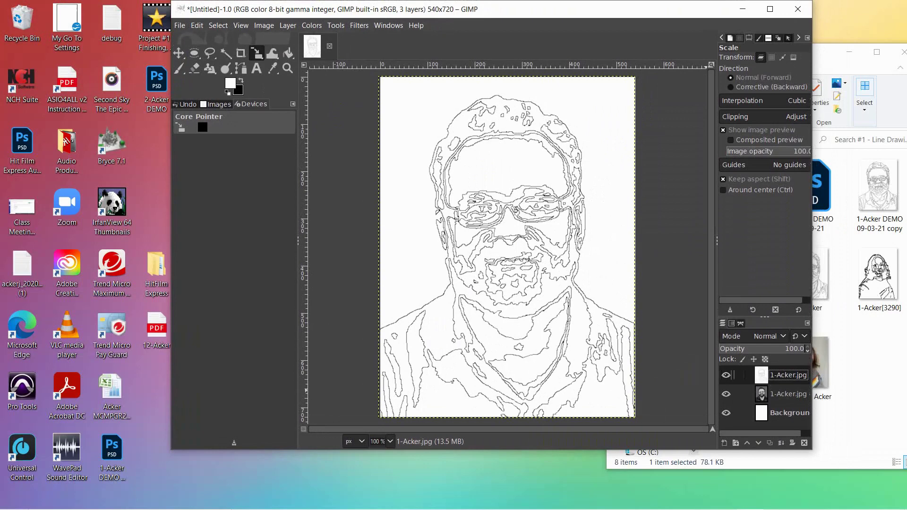
click(727, 375)
click(726, 375)
click(726, 375)
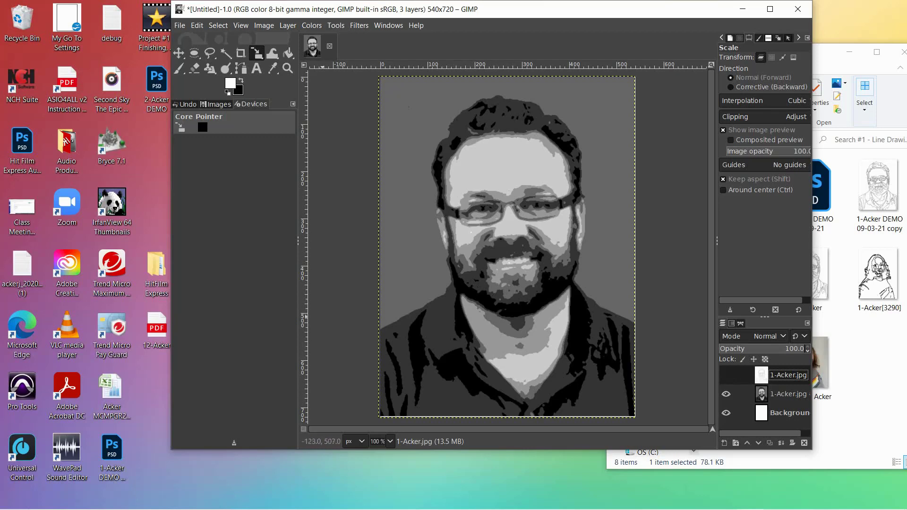
click(726, 375)
- Reposition and widen the editor window, and lower the line-drawing layer's opacity so the posterized portrait shows through
drag(591, 10, 479, 11)
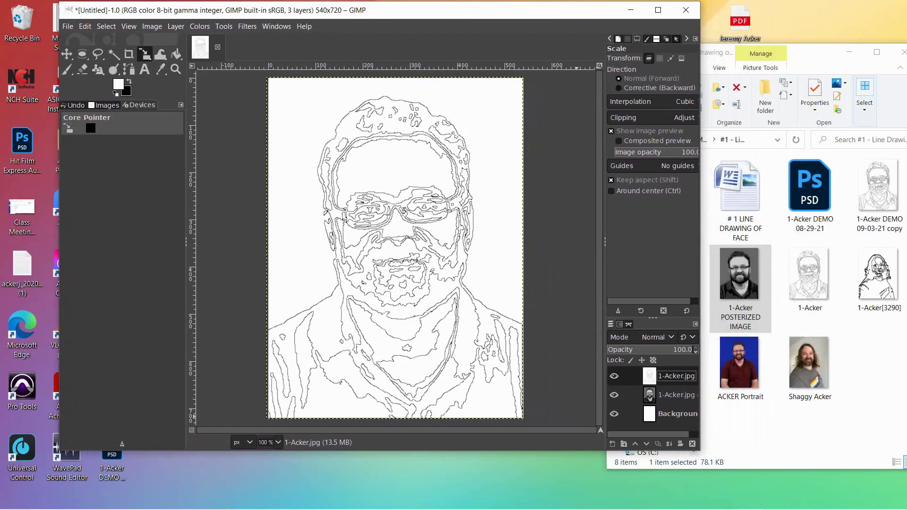
drag(700, 236, 780, 237)
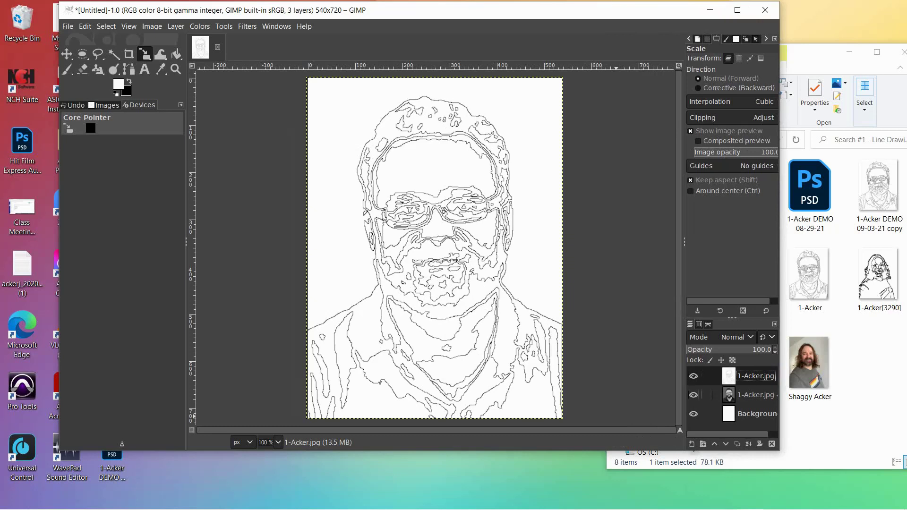
drag(780, 420, 847, 421)
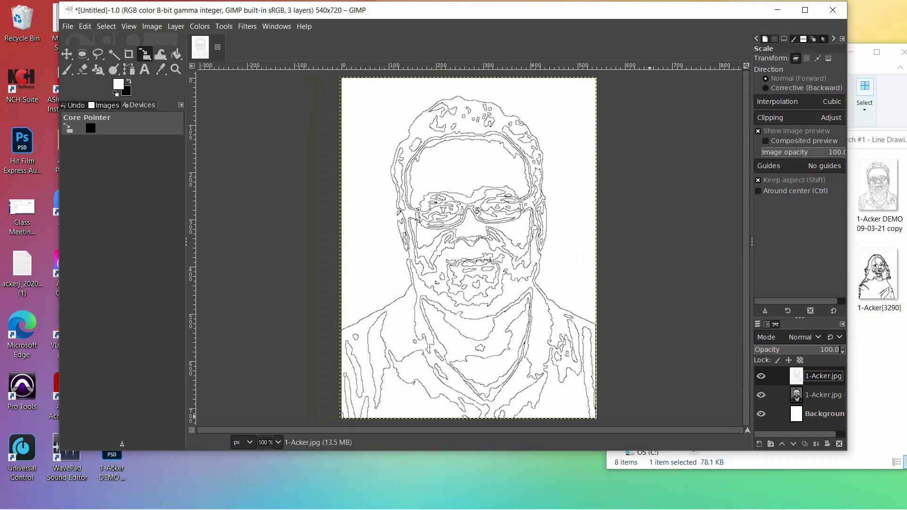
drag(839, 349, 776, 349)
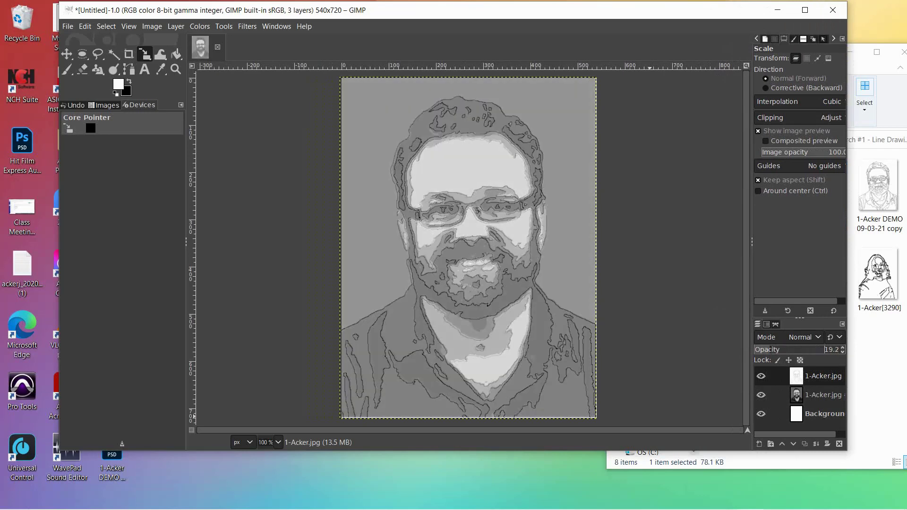